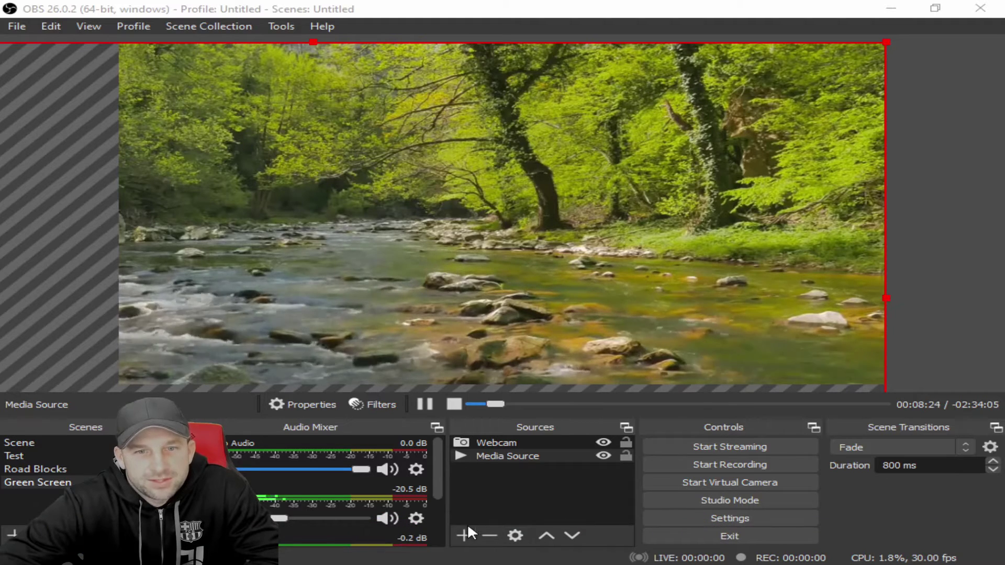
# Step: Add a new Media Source from the Sources list, keeping the name 'Media Source 2'
pyautogui.click(463, 536)
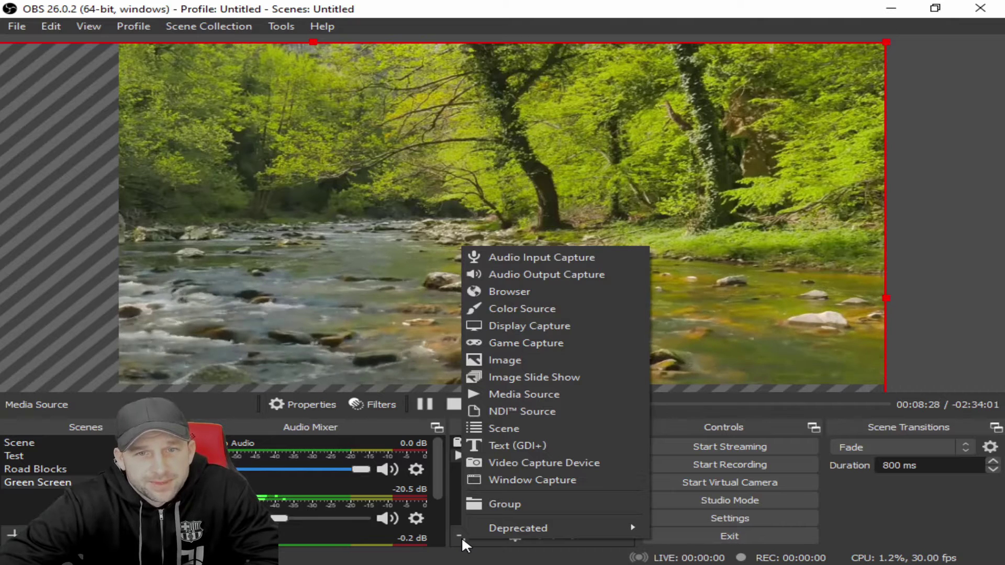
pyautogui.click(521, 391)
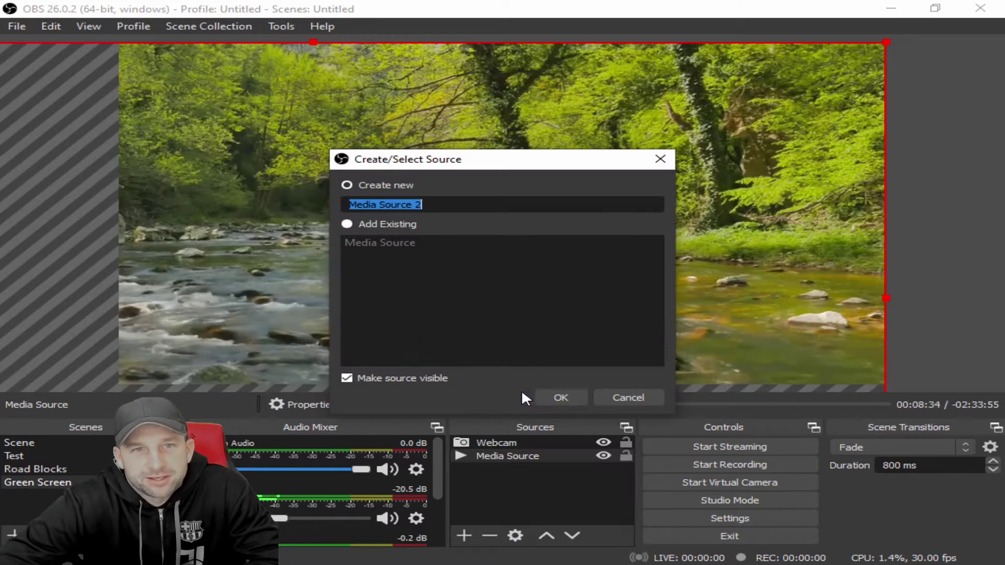
pyautogui.click(441, 207)
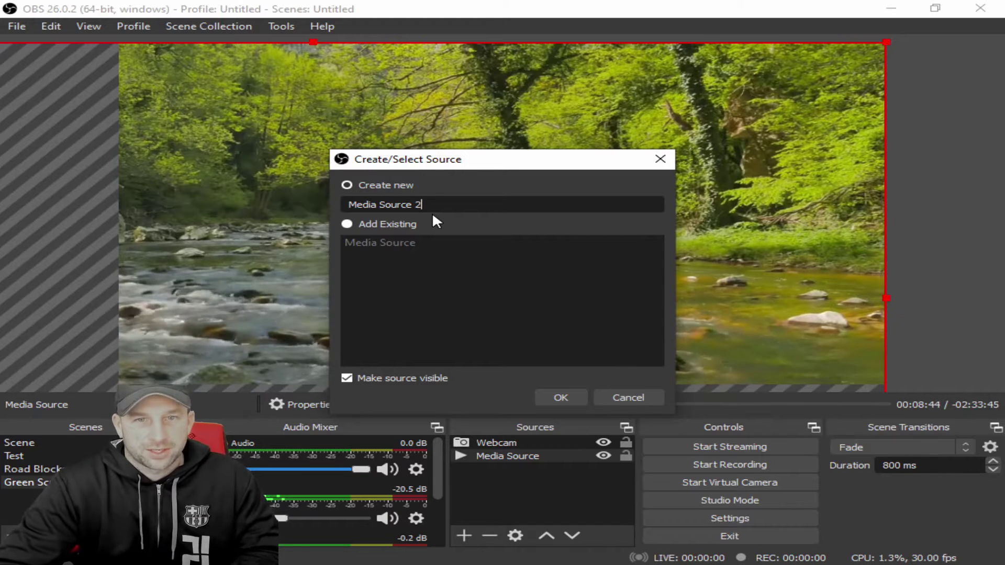
# Step: Load 'Live-4 All Good Things.mp4' as Media Source 2's local file over the river background
pyautogui.click(568, 396)
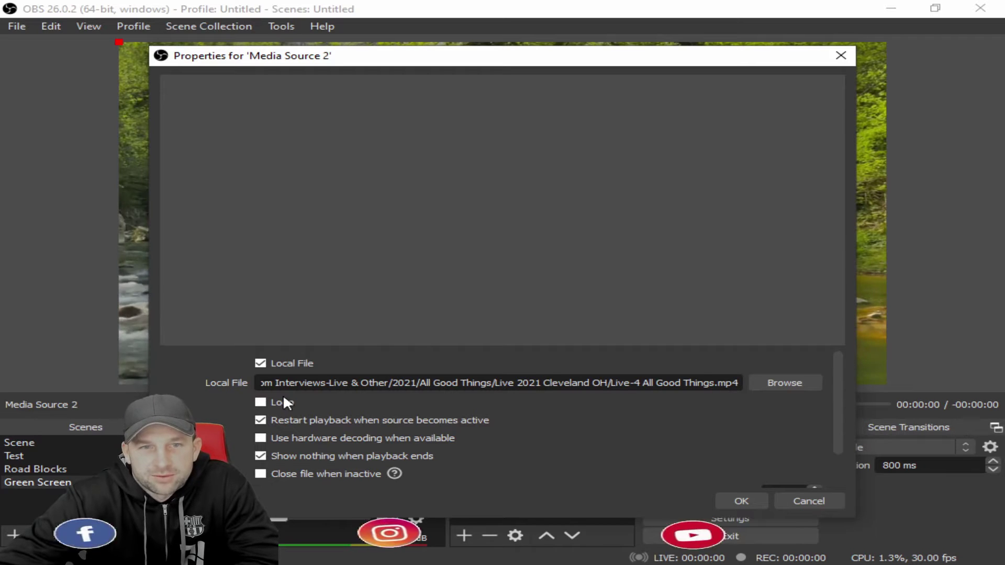
pyautogui.click(726, 498)
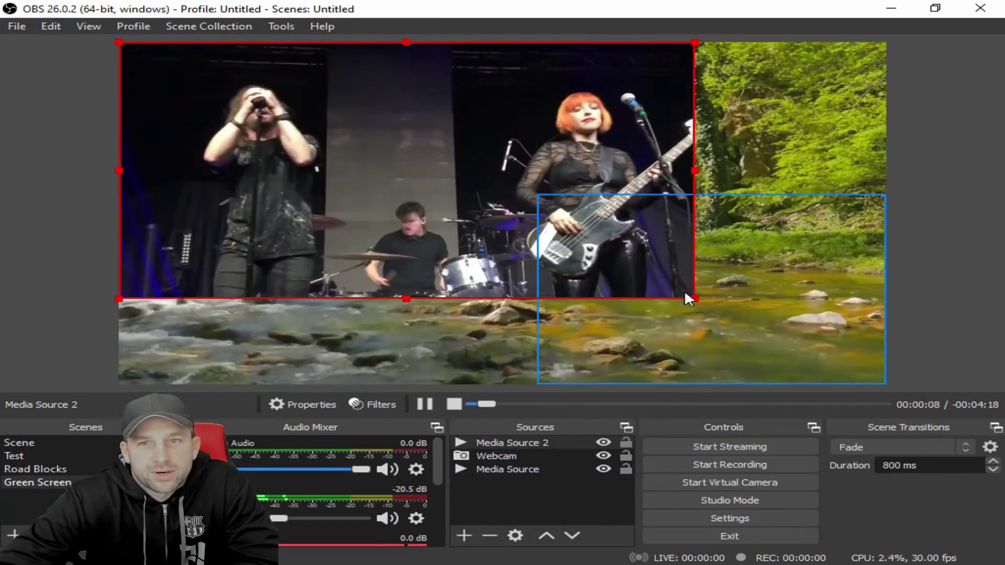
# Step: Stretch Media Source 2 by its bottom-right handle until the concert video covers the canvas
pyautogui.moveTo(695, 299); pyautogui.dragTo(887, 373)
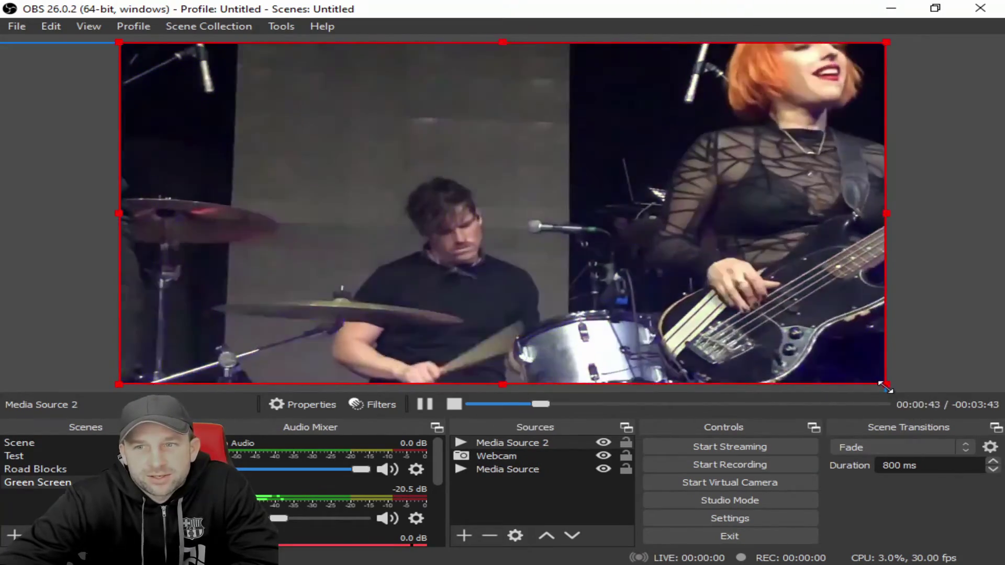
# Step: Resize the concert video so it extends slightly past the canvas's right and bottom edges
pyautogui.moveTo(885, 384)
pyautogui.mouseDown()
pyautogui.moveTo(996, 514)
pyautogui.moveTo(844, 381)
pyautogui.mouseUp()
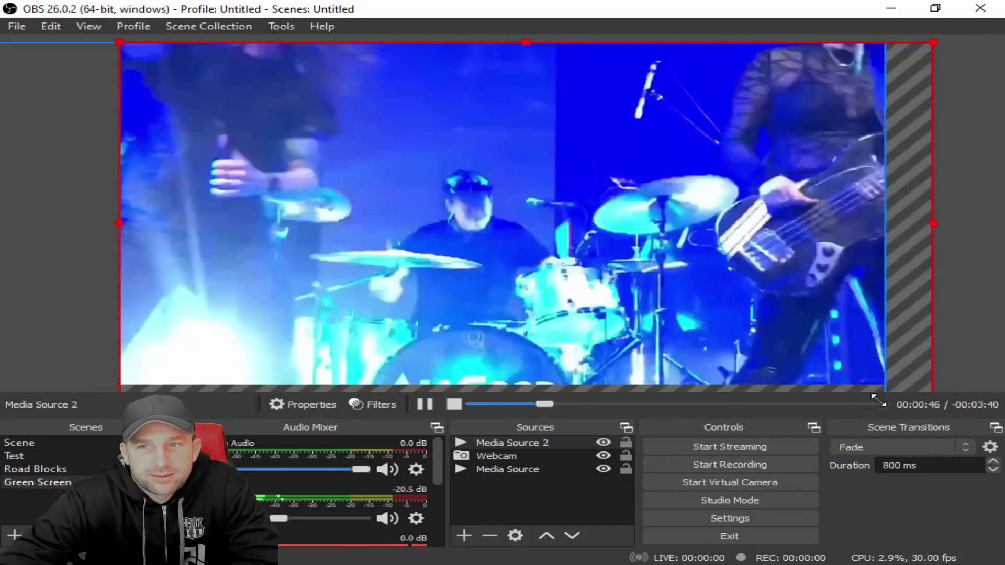